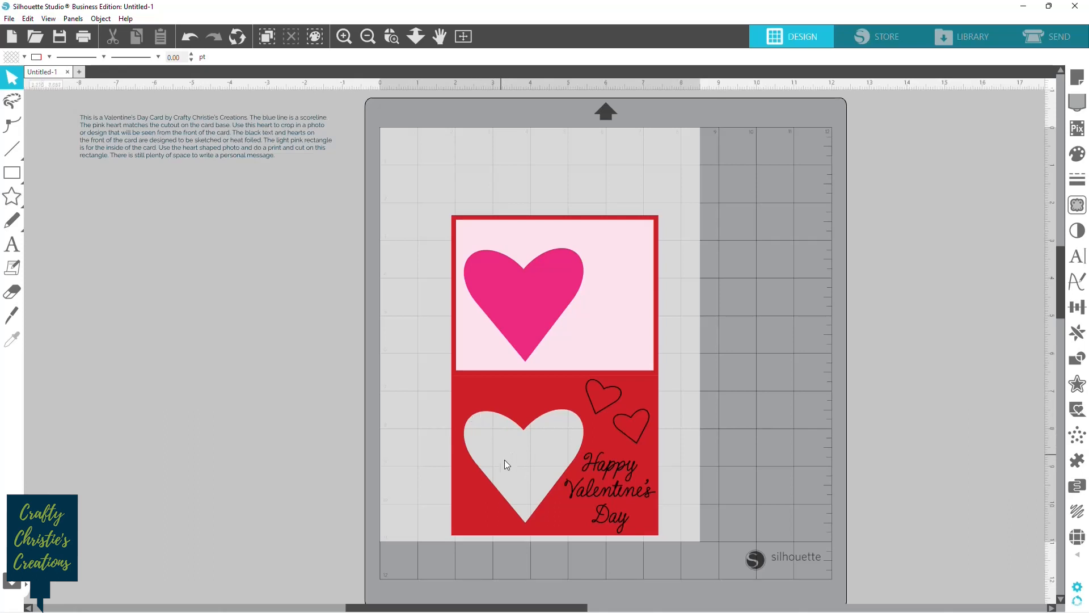
Move the light pink rectangle and heart group off the mat into the empty area beside it and ungroup it.
{"action": "left_click", "coordinate": [518, 294]}
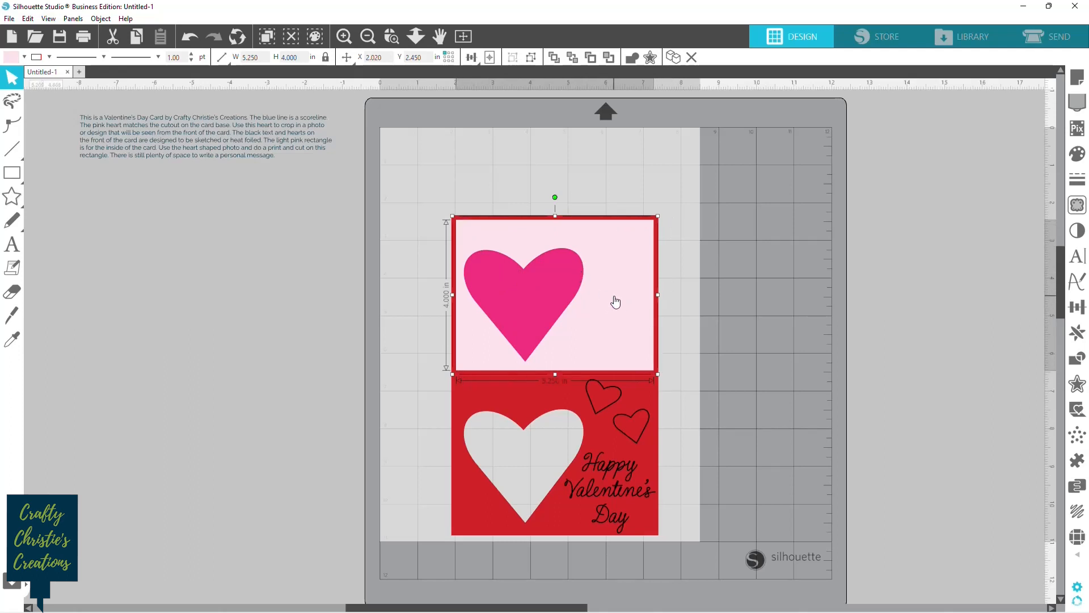
{"action": "left_click_drag", "start_coordinate": [616, 298], "coordinate": [272, 295]}
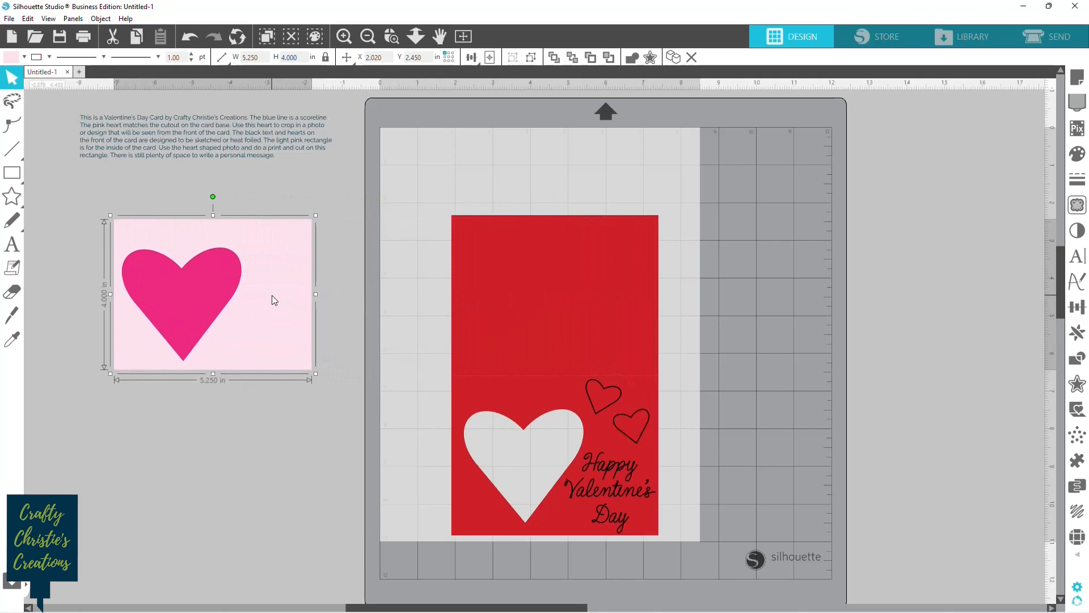
{"action": "right_click", "coordinate": [176, 289]}
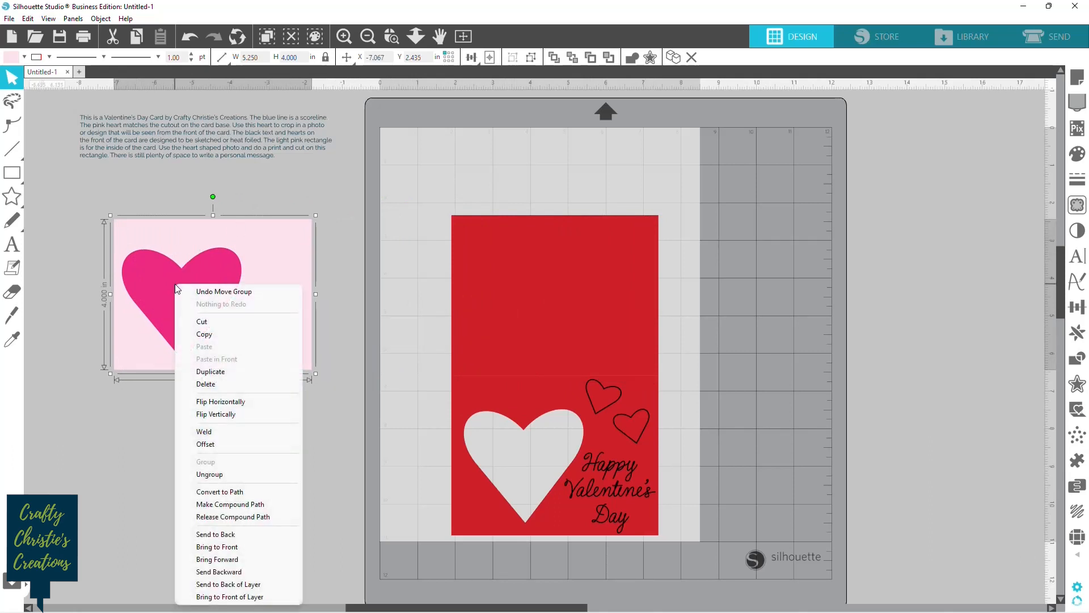
{"action": "left_click", "coordinate": [232, 475]}
{"action": "left_click", "coordinate": [223, 465]}
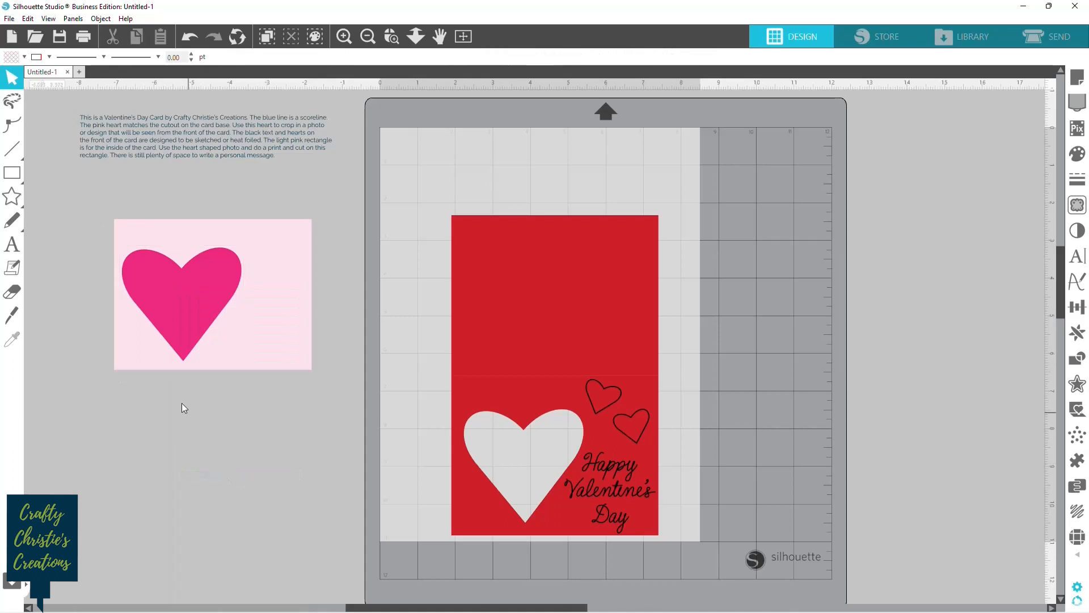
Give the pink heart a transparent fill and a yellow outline.
{"action": "left_click", "coordinate": [187, 307]}
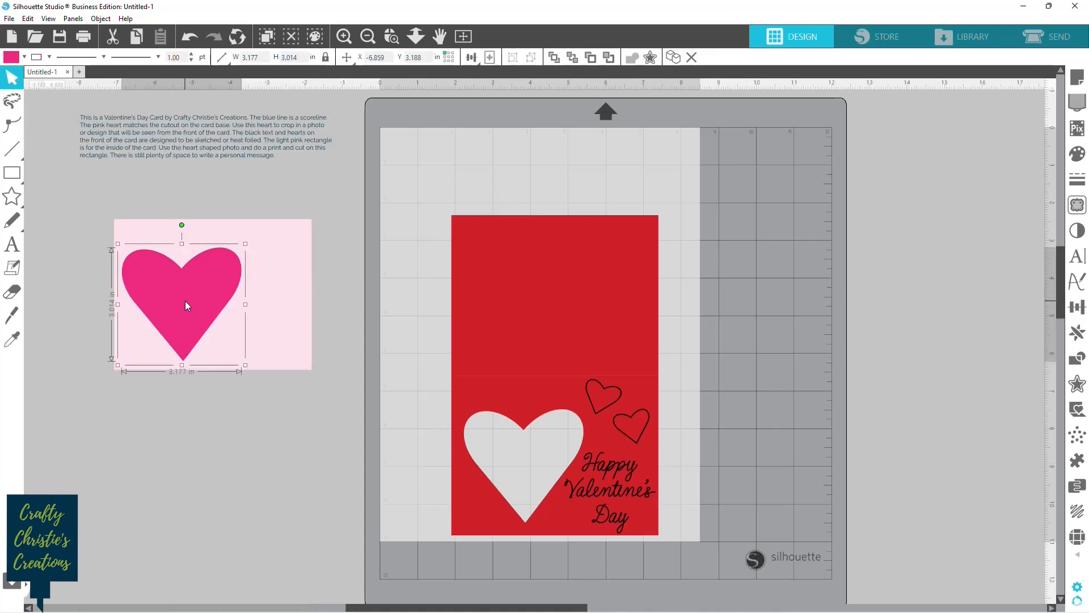
{"action": "left_click", "coordinate": [25, 57]}
{"action": "left_click", "coordinate": [11, 79]}
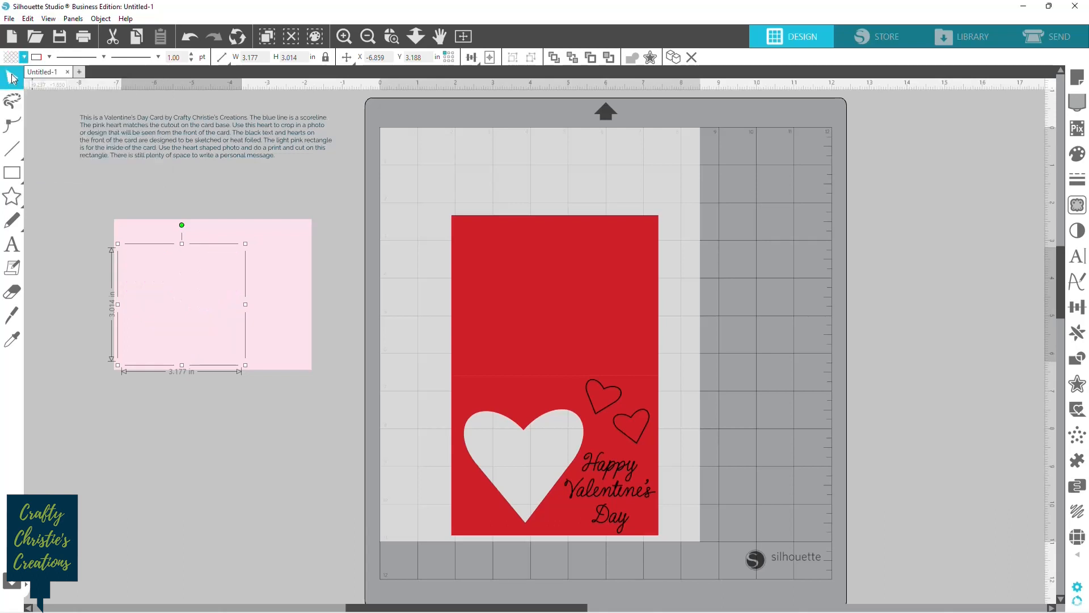
{"action": "left_click", "coordinate": [49, 58]}
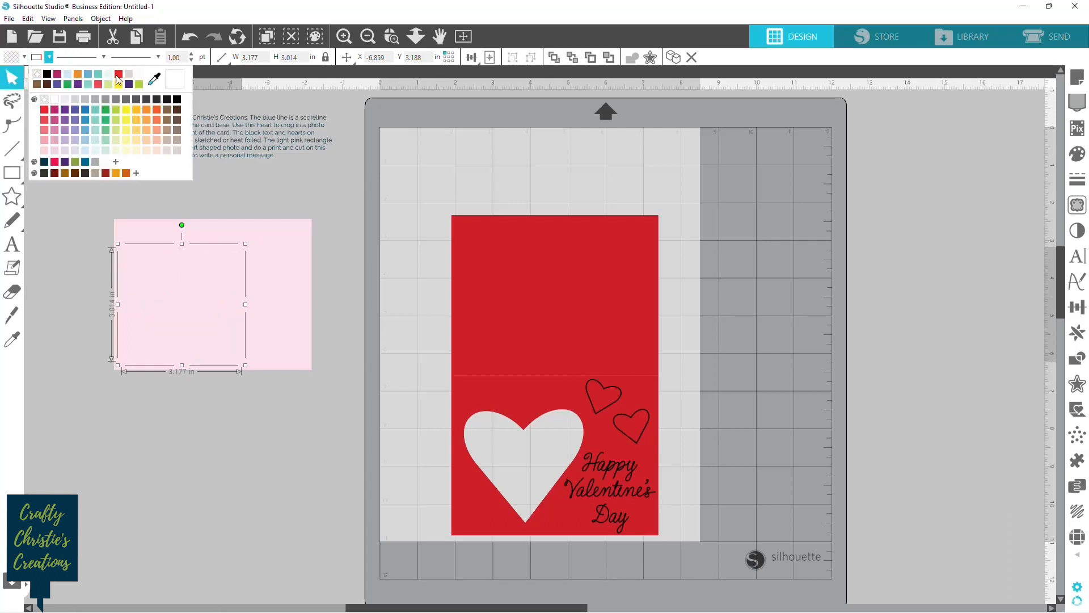
{"action": "left_click", "coordinate": [125, 109]}
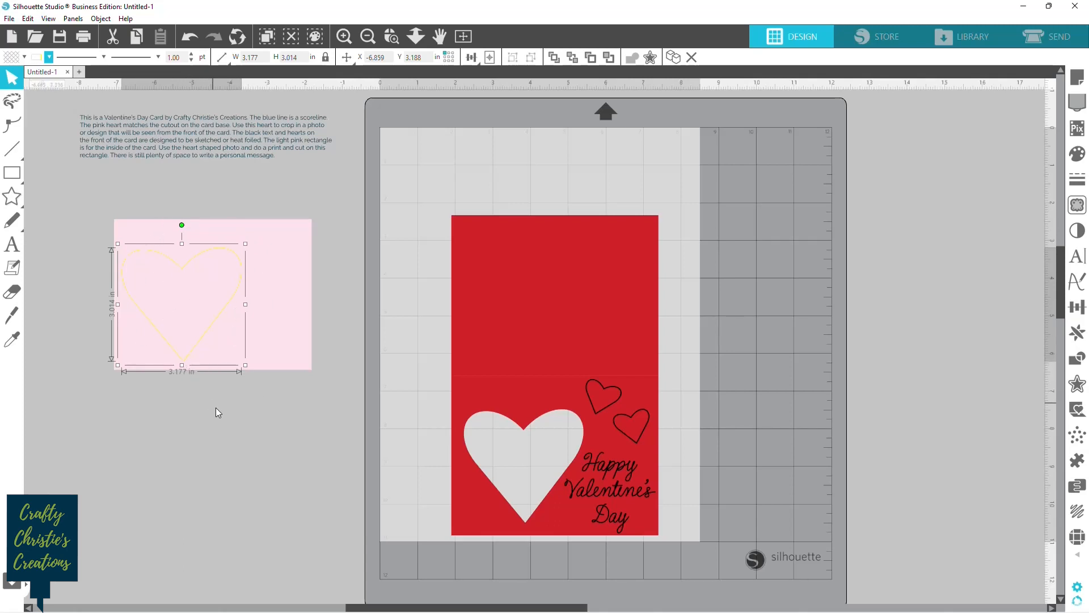
{"action": "left_click", "coordinate": [190, 475]}
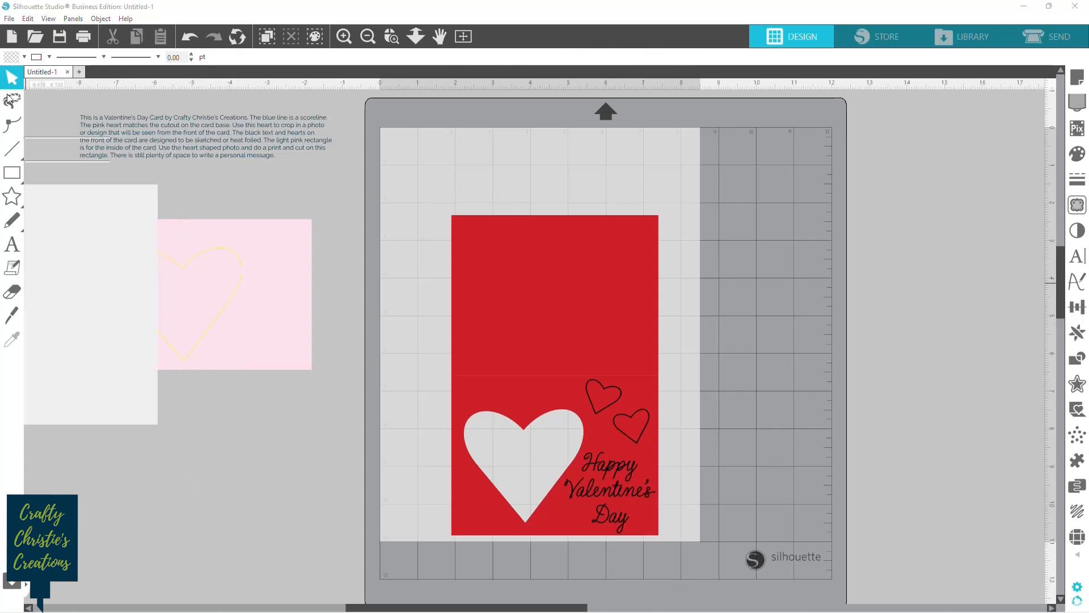
Merge the photo of the couple into the design and set its height to 3 inches.
{"action": "left_click", "coordinate": [10, 20]}
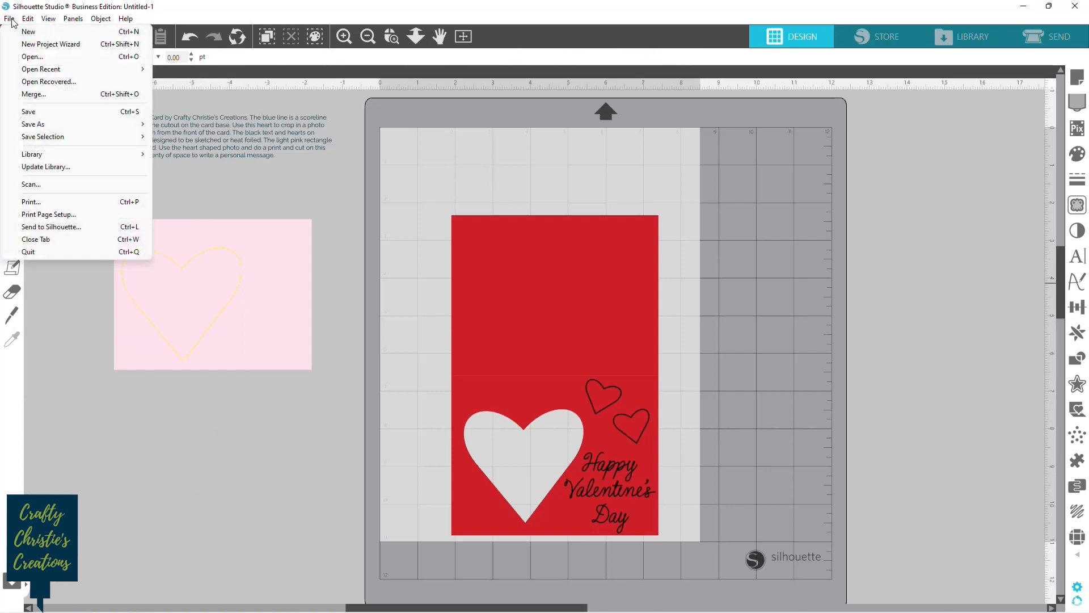
{"action": "left_click", "coordinate": [40, 94]}
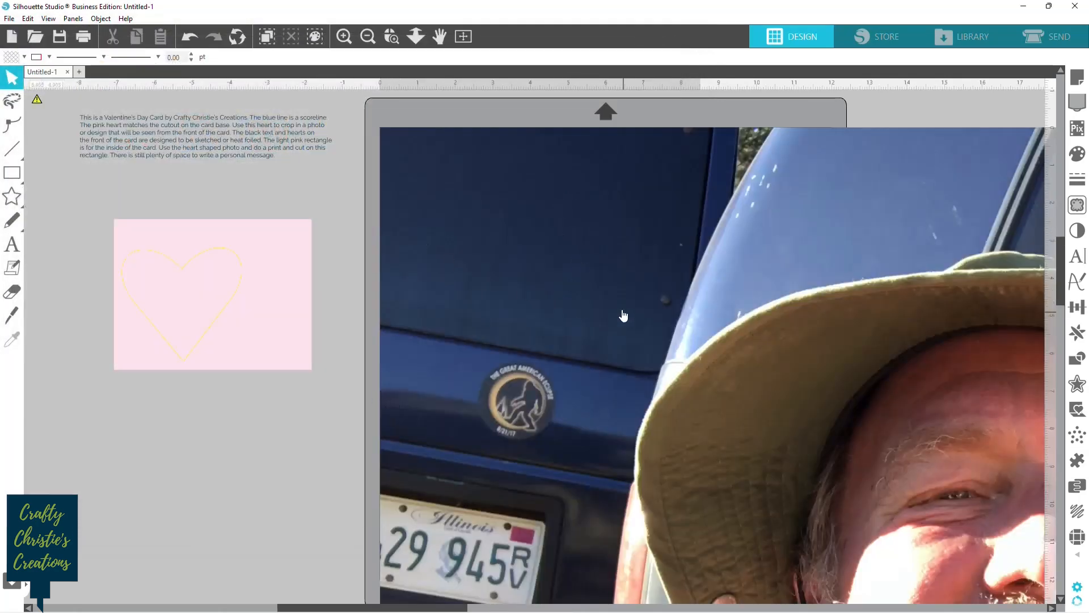
{"action": "left_click", "coordinate": [494, 207]}
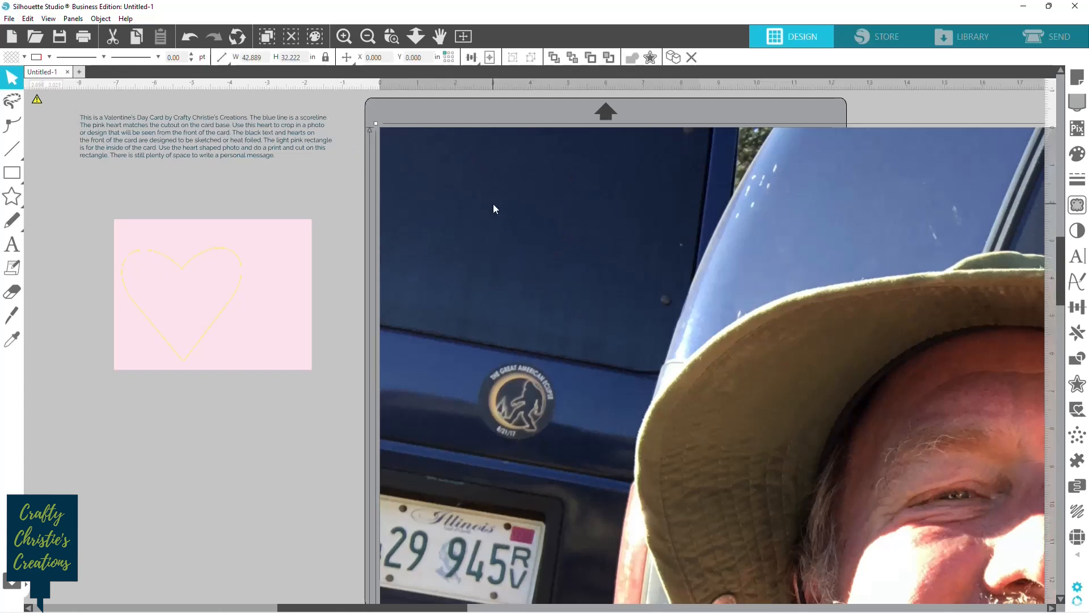
{"action": "mouse_move", "coordinate": [338, 66]}
{"action": "left_click_drag", "start_coordinate": [305, 58], "coordinate": [279, 57]}
{"action": "key", "text": "Return"}
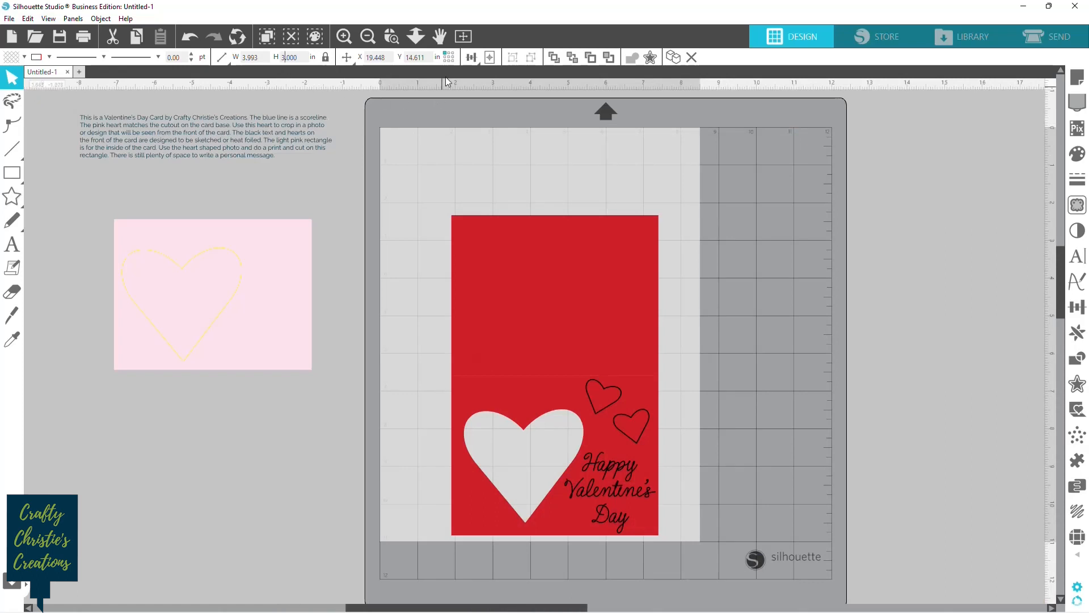
Center the photo on the page, and move it onto the heart outline on the pink rectangle.
{"action": "left_click", "coordinate": [490, 57]}
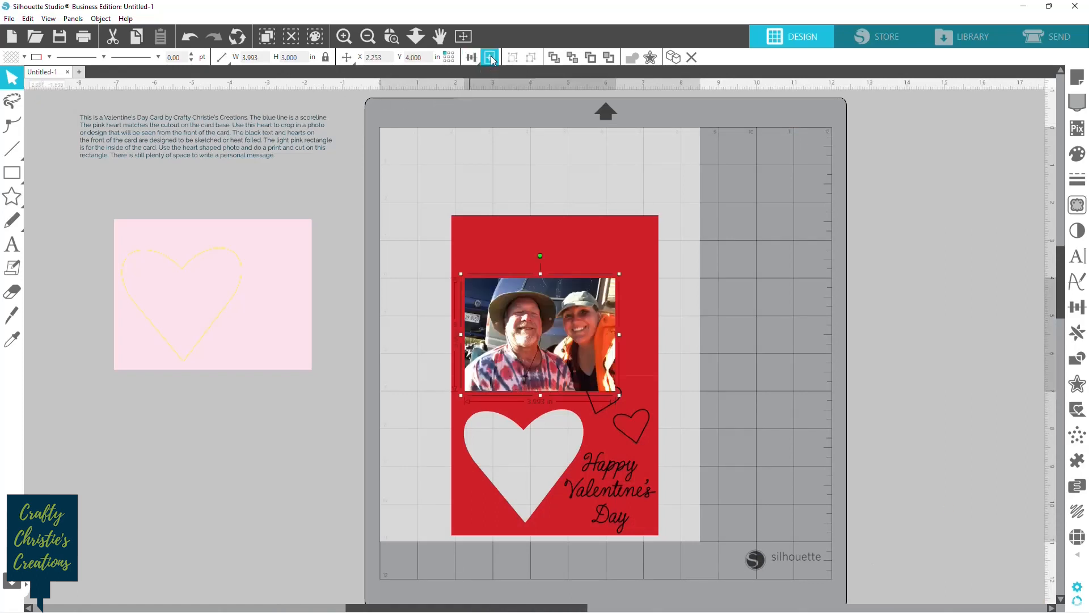
{"action": "left_click_drag", "start_coordinate": [580, 336], "coordinate": [223, 299]}
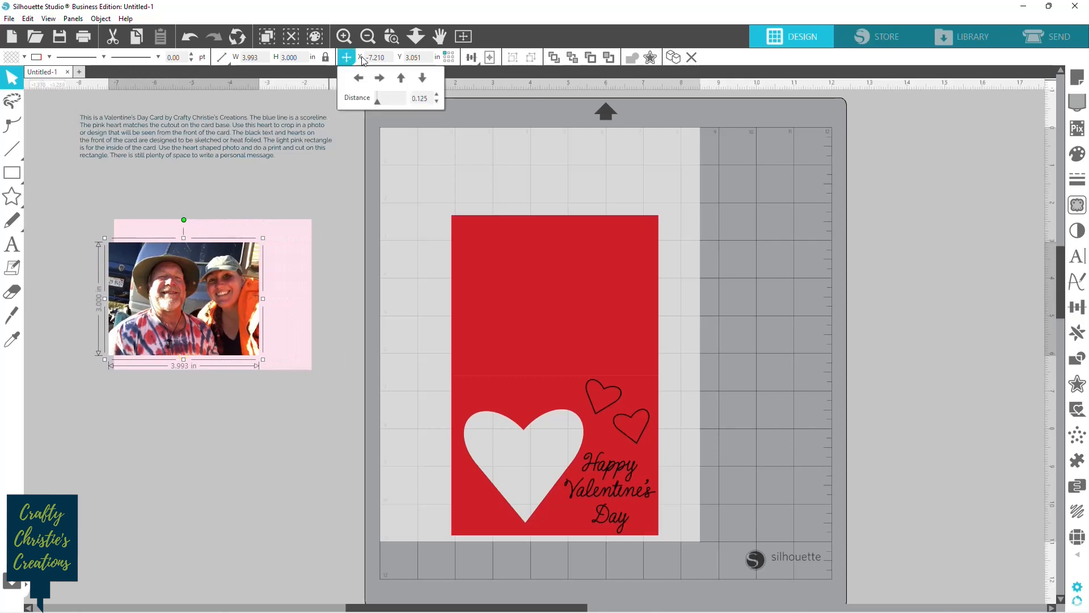
Reorder the photo and pink rectangle so the photo sits above the rectangle but beneath the yellow heart outline.
{"action": "left_click", "coordinate": [388, 39]}
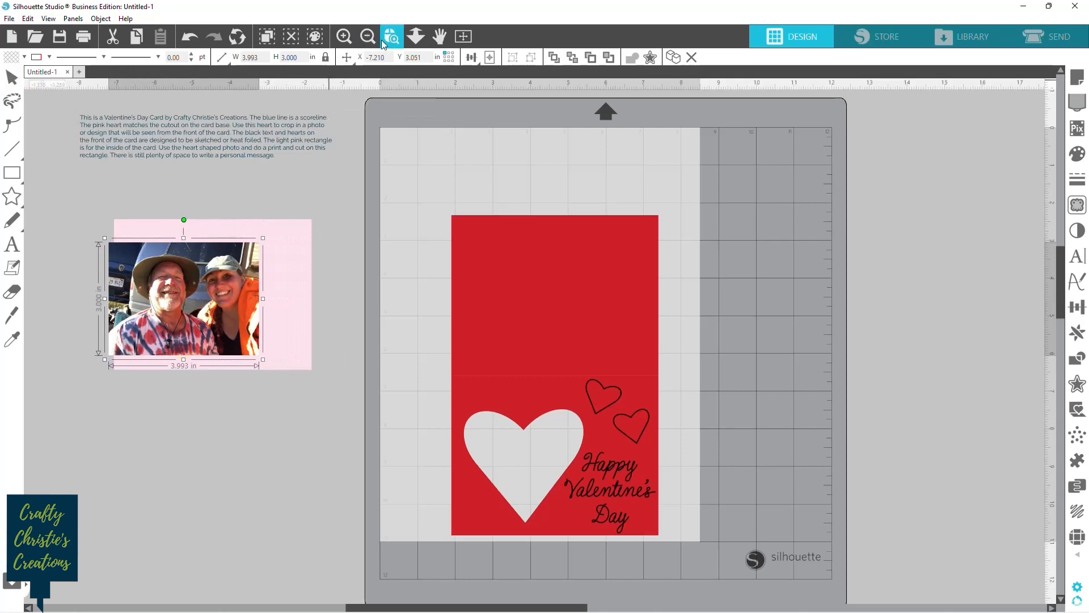
{"action": "left_click", "coordinate": [167, 290]}
{"action": "scroll", "coordinate": [669, 227], "scroll_direction": "down", "scroll_amount": 1}
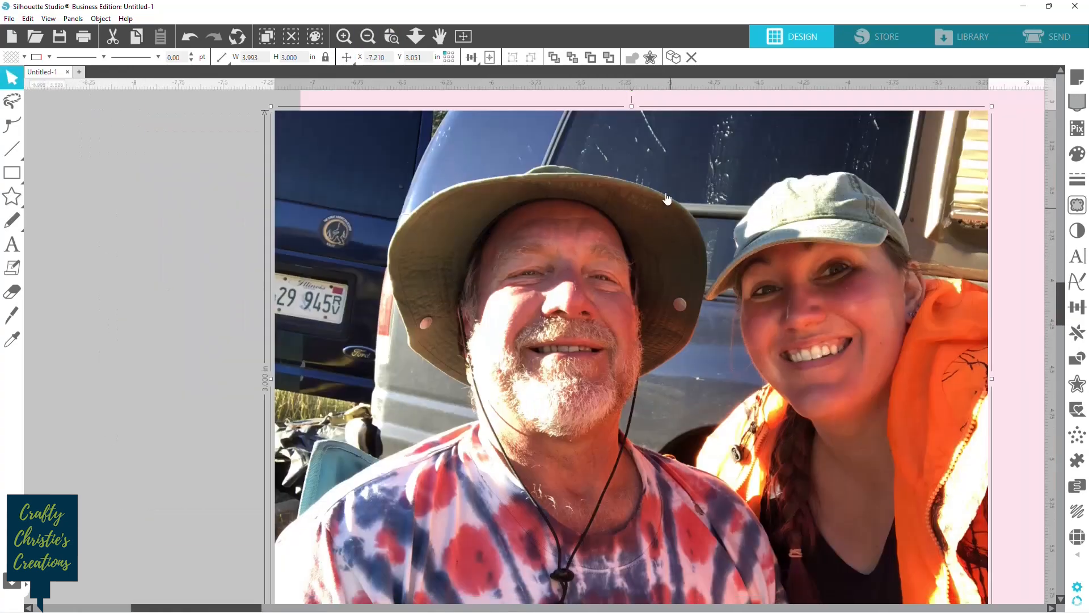
{"action": "left_click", "coordinate": [368, 37]}
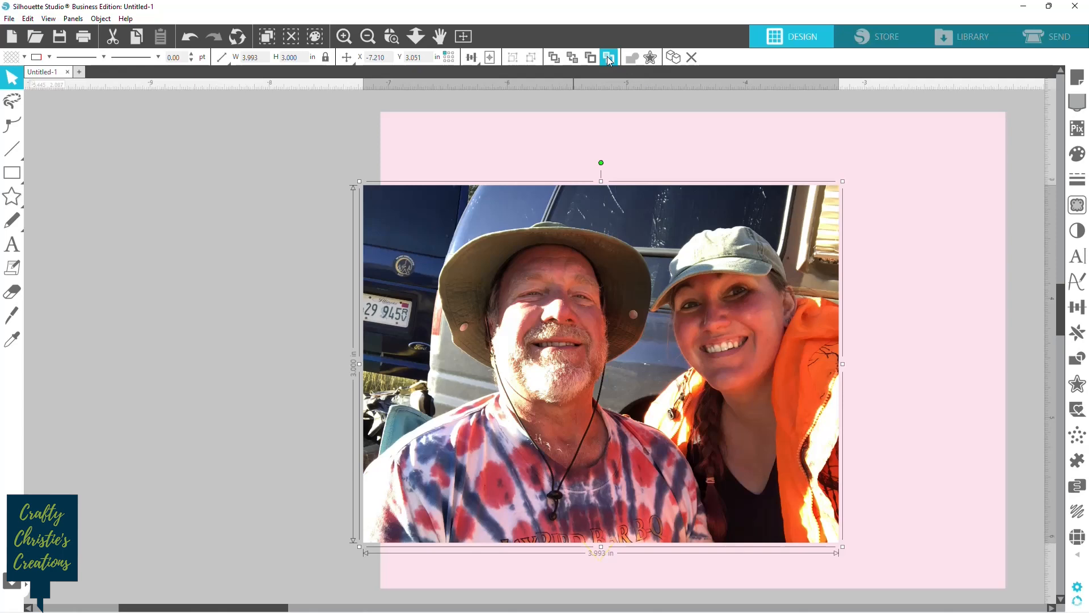
{"action": "left_click", "coordinate": [574, 57]}
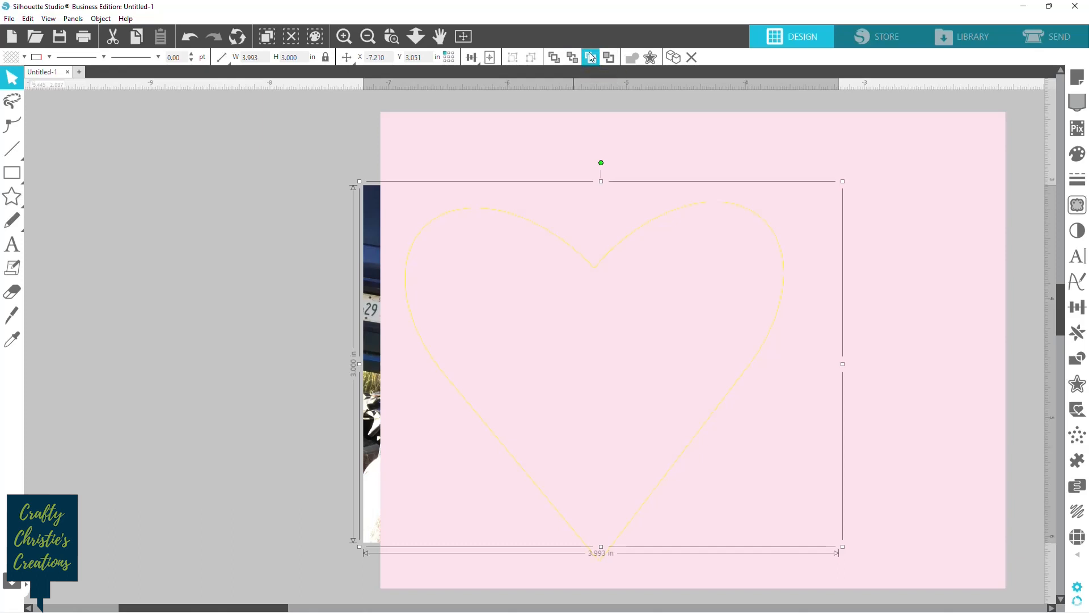
{"action": "left_click", "coordinate": [597, 133]}
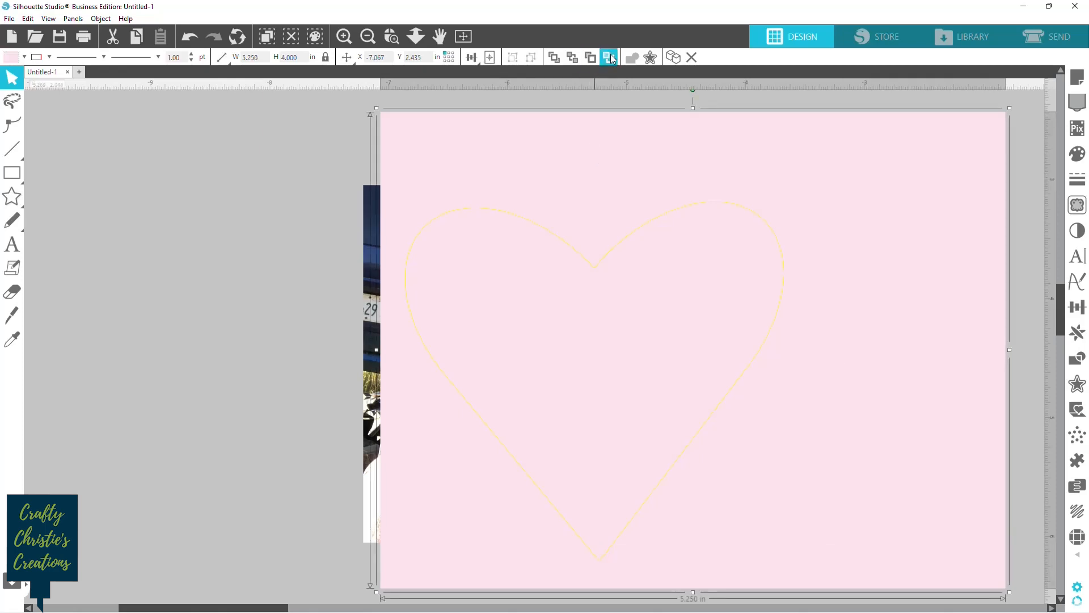
{"action": "left_click", "coordinate": [589, 60]}
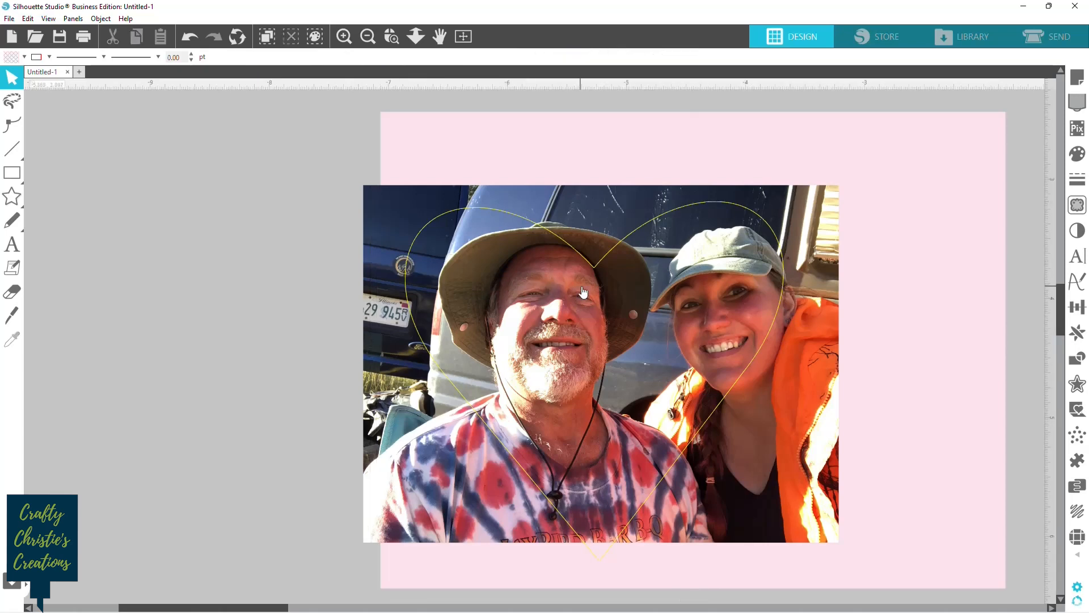
{"action": "left_click", "coordinate": [590, 101]}
Enlarge the photo to about 4.4 by 3.3 inches and position it so both faces fit within the heart outline.
{"action": "left_click", "coordinate": [811, 496]}
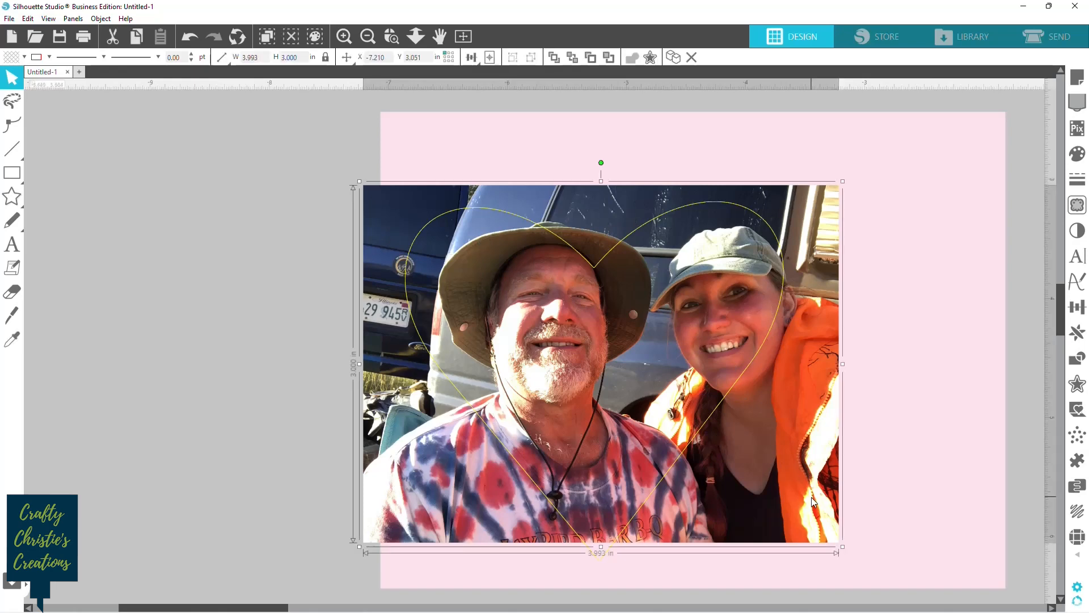
{"action": "left_click_drag", "start_coordinate": [809, 498], "coordinate": [769, 512]}
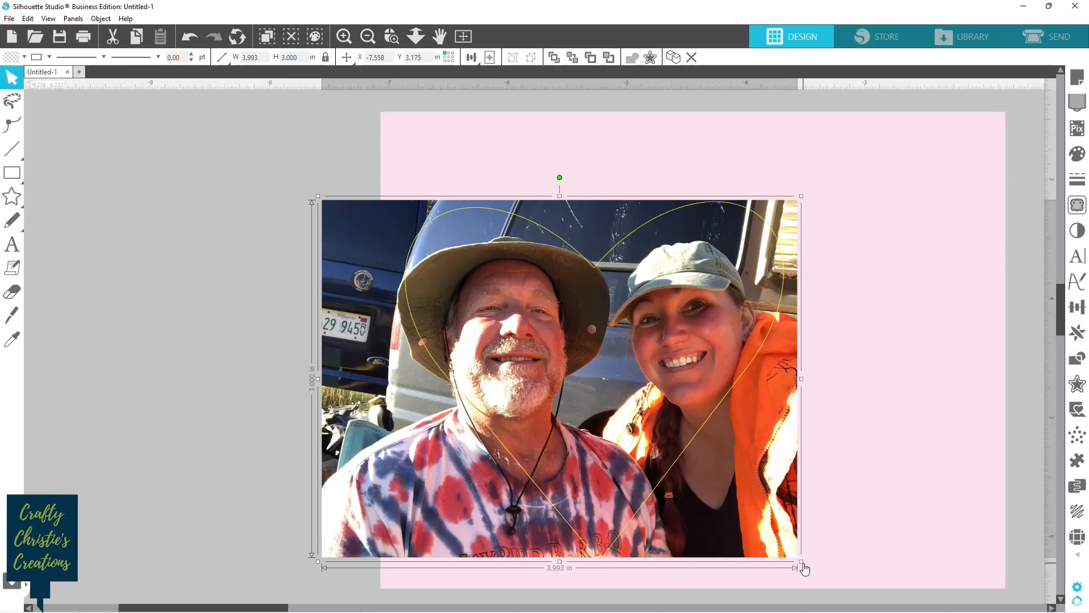
{"action": "left_click_drag", "start_coordinate": [802, 561], "coordinate": [828, 577]}
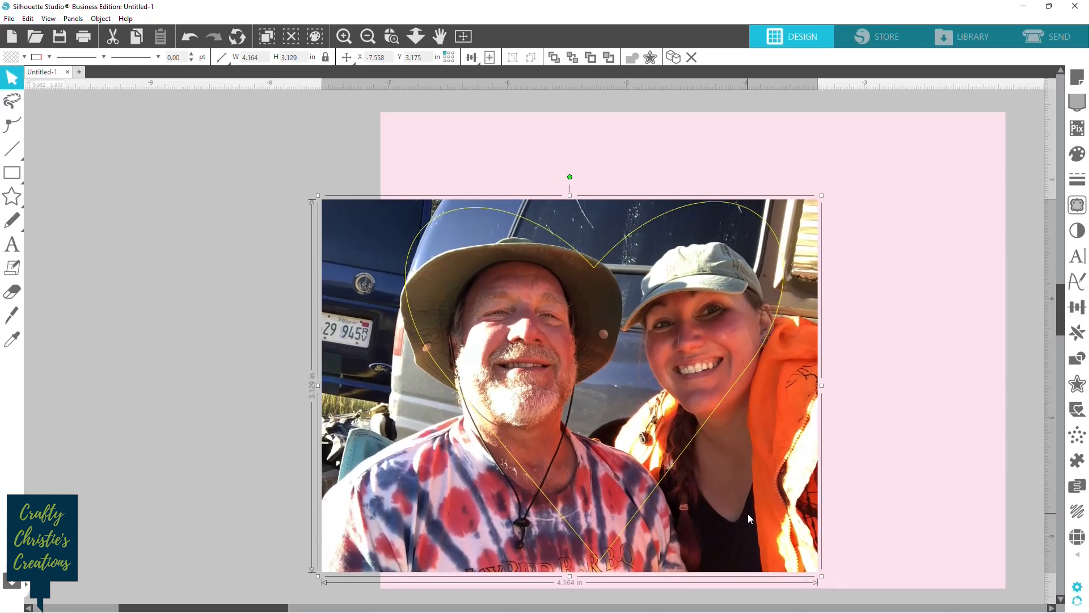
{"action": "left_click_drag", "start_coordinate": [748, 513], "coordinate": [749, 502]}
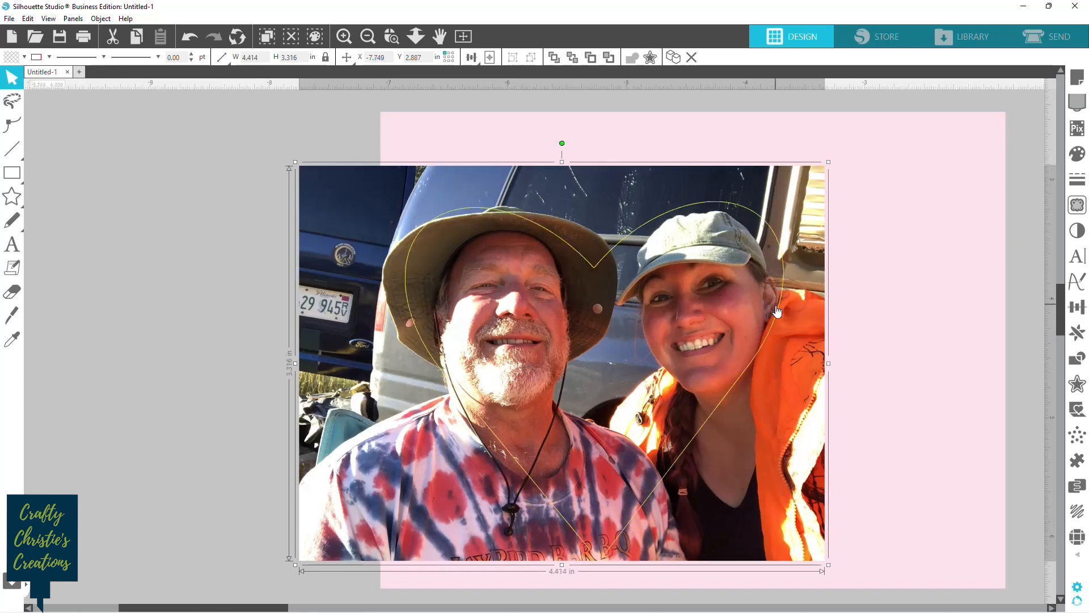
Crop the photo to the heart shape with the Modify options.
{"action": "left_click", "coordinate": [779, 319], "text": "shift"}
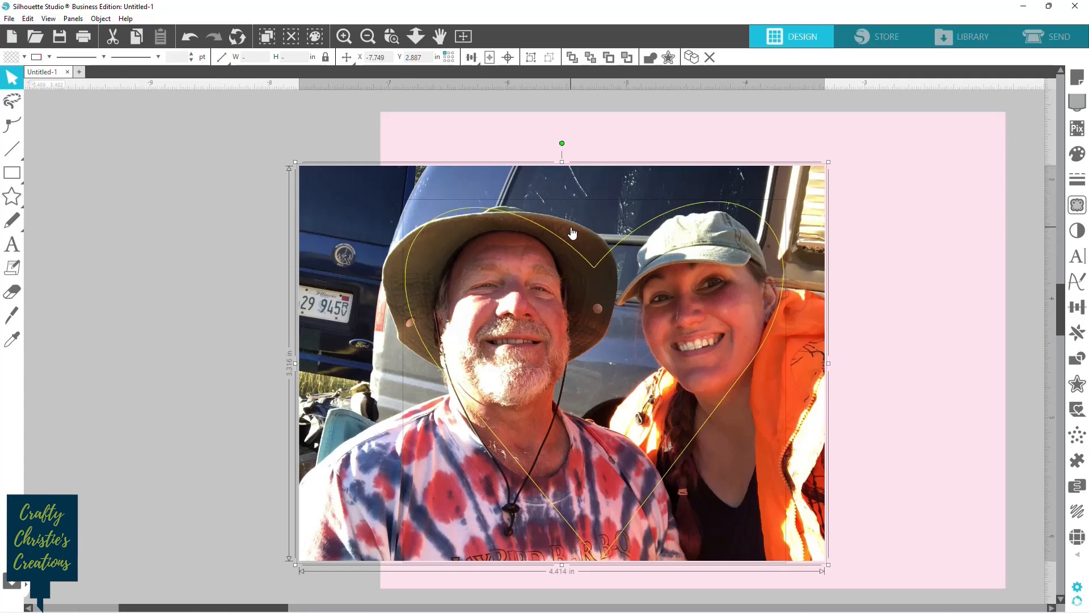
{"action": "left_click", "coordinate": [1077, 358]}
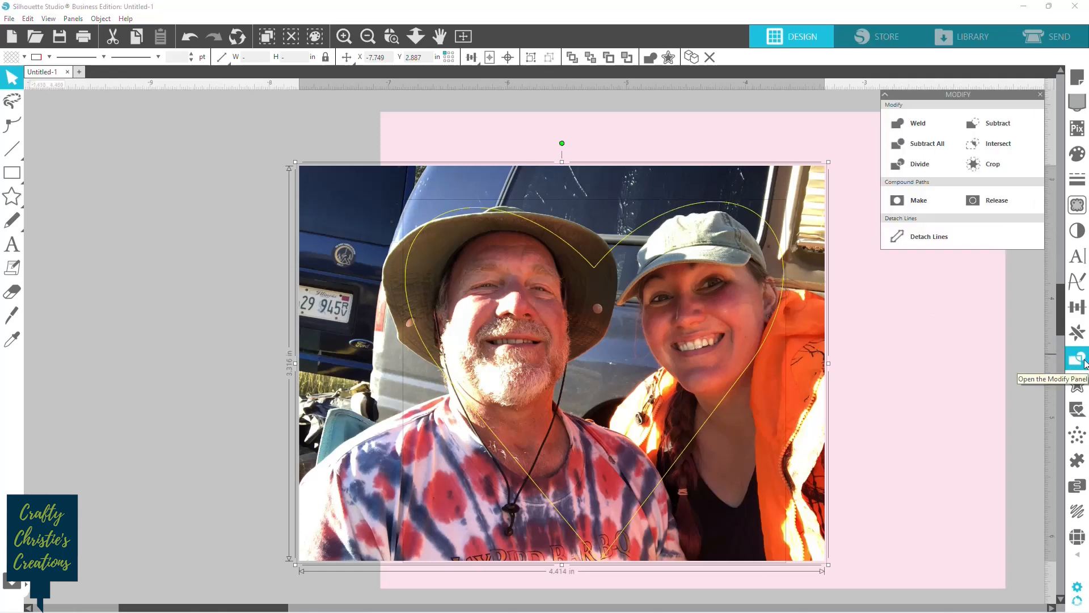
{"action": "left_click", "coordinate": [977, 164]}
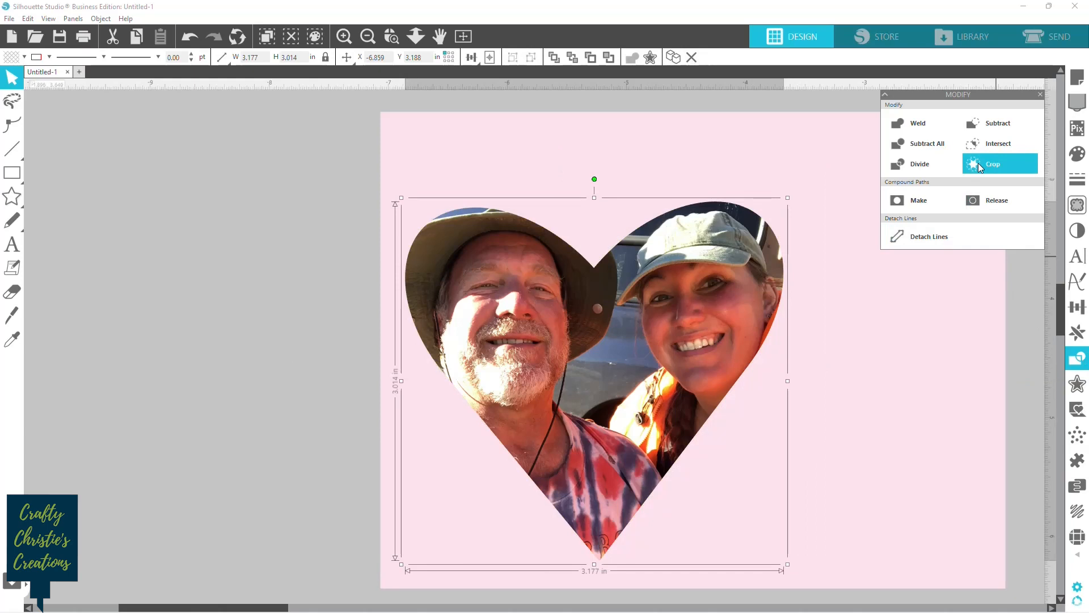
{"action": "left_click", "coordinate": [1040, 95]}
{"action": "left_click", "coordinate": [306, 173]}
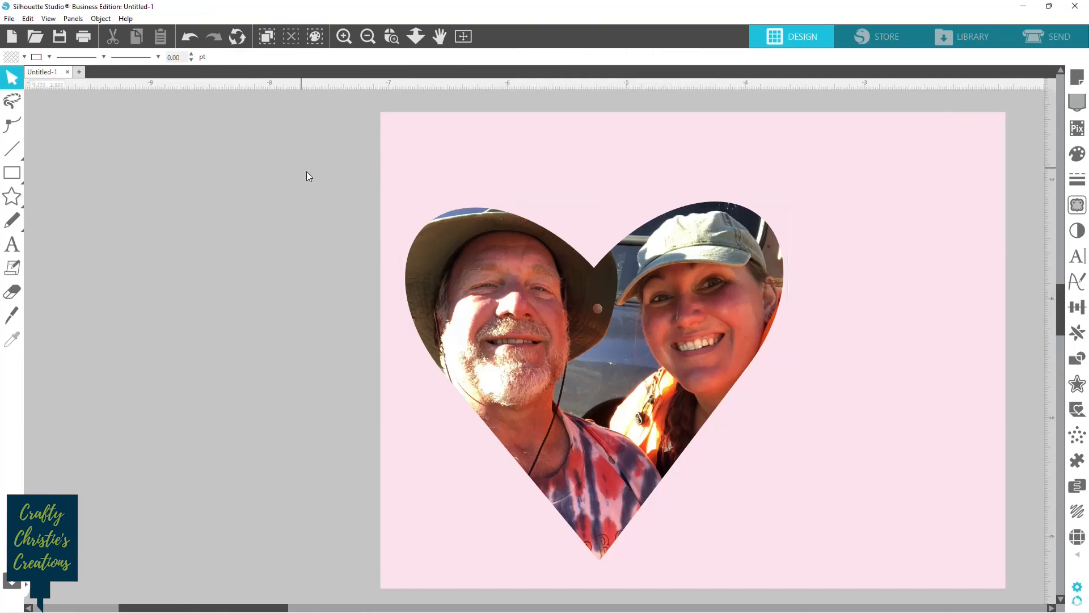
Group the heart-shaped photo with the light pink rectangle.
{"action": "left_click_drag", "start_coordinate": [350, 193], "coordinate": [658, 401]}
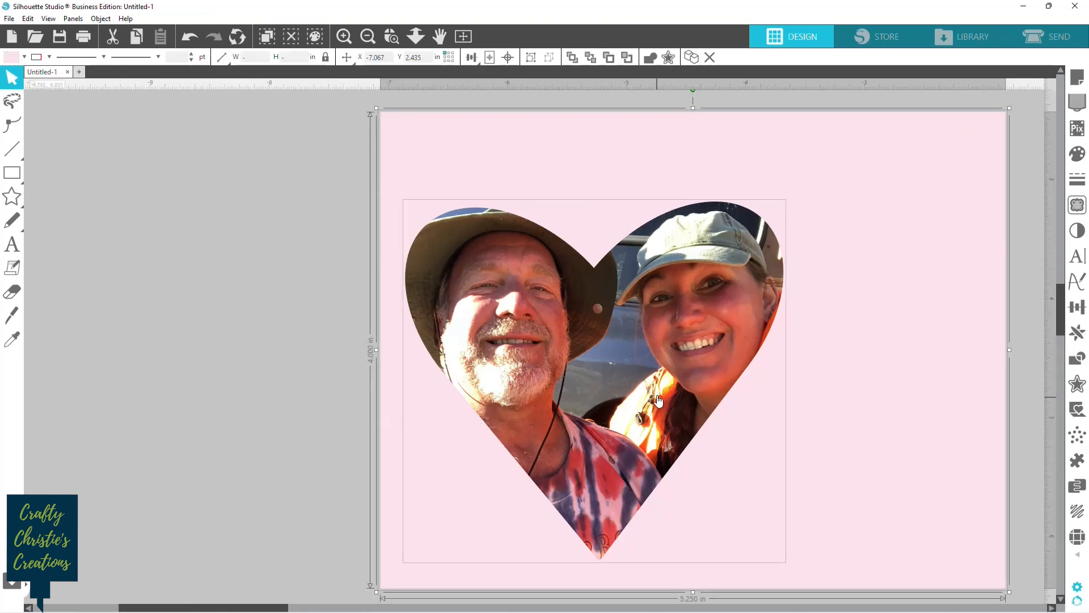
{"action": "right_click", "coordinate": [658, 401]}
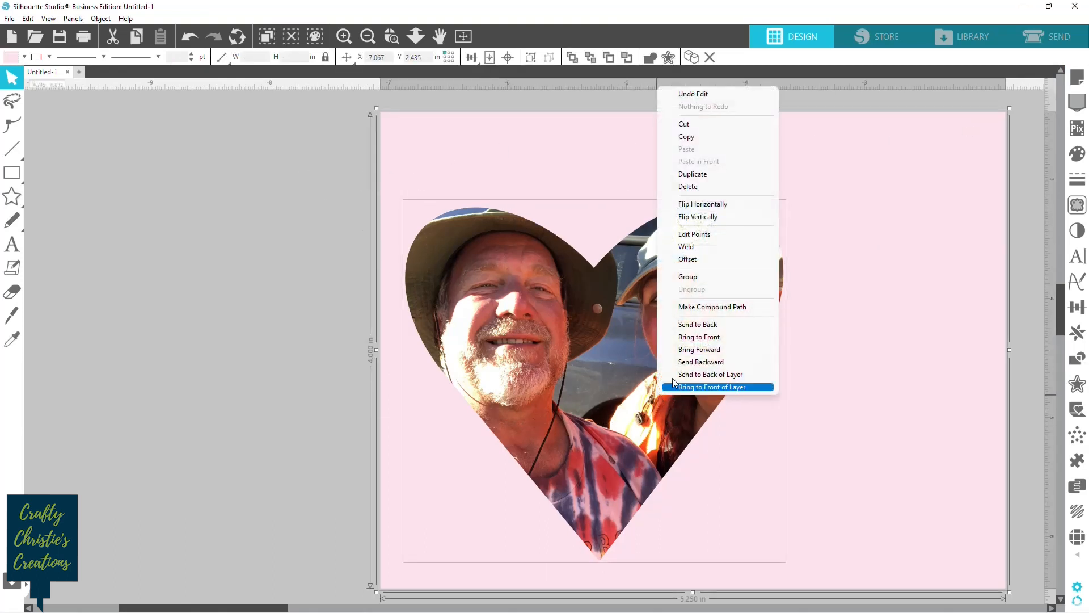
{"action": "left_click", "coordinate": [712, 283]}
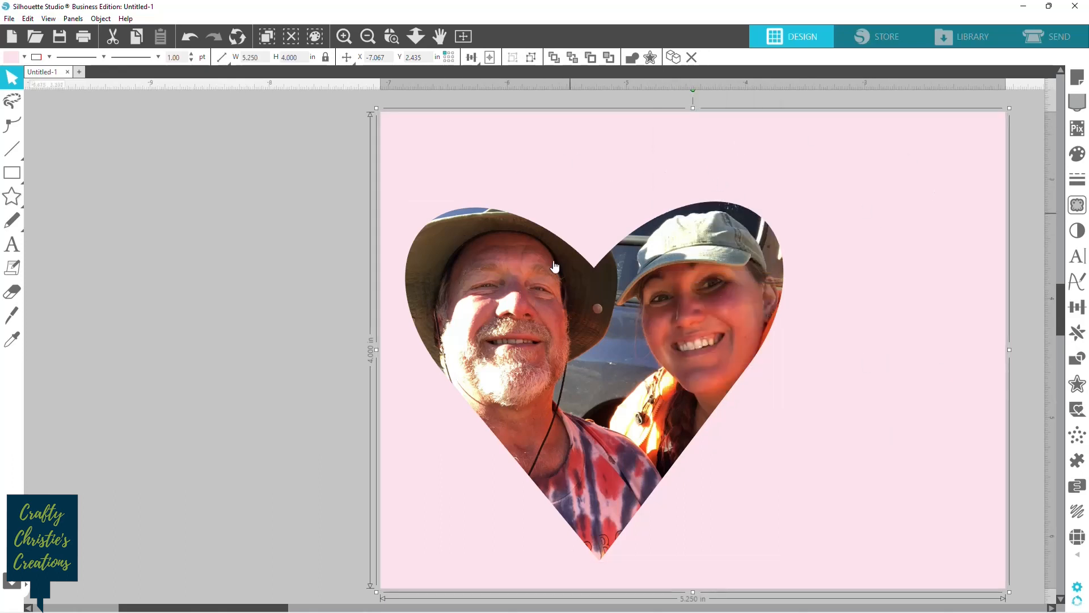
Open the Send workspace with the cut settings for the card design.
{"action": "scroll", "coordinate": [867, 277], "scroll_direction": "down", "scroll_amount": 2}
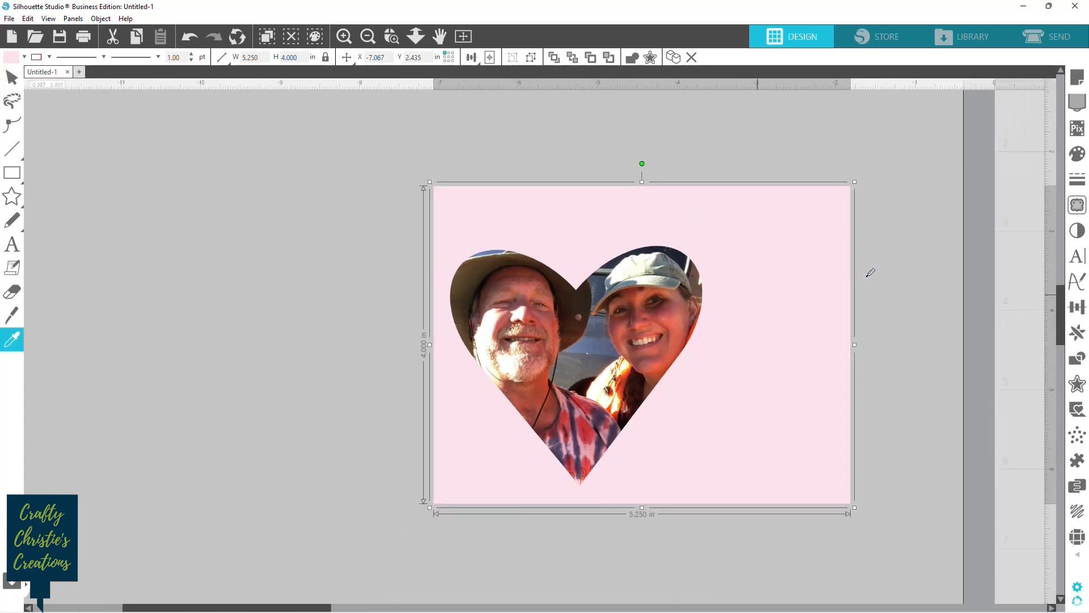
{"action": "scroll", "coordinate": [868, 277], "scroll_direction": "down", "scroll_amount": 1}
{"action": "scroll", "coordinate": [870, 273], "scroll_direction": "down", "scroll_amount": 1}
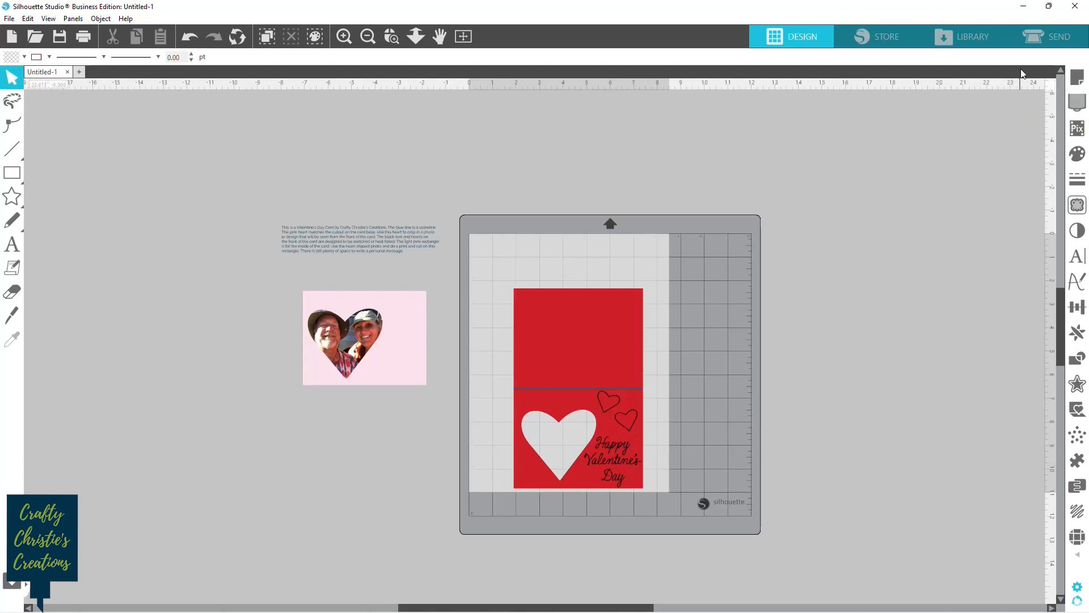
{"action": "left_click", "coordinate": [1035, 36]}
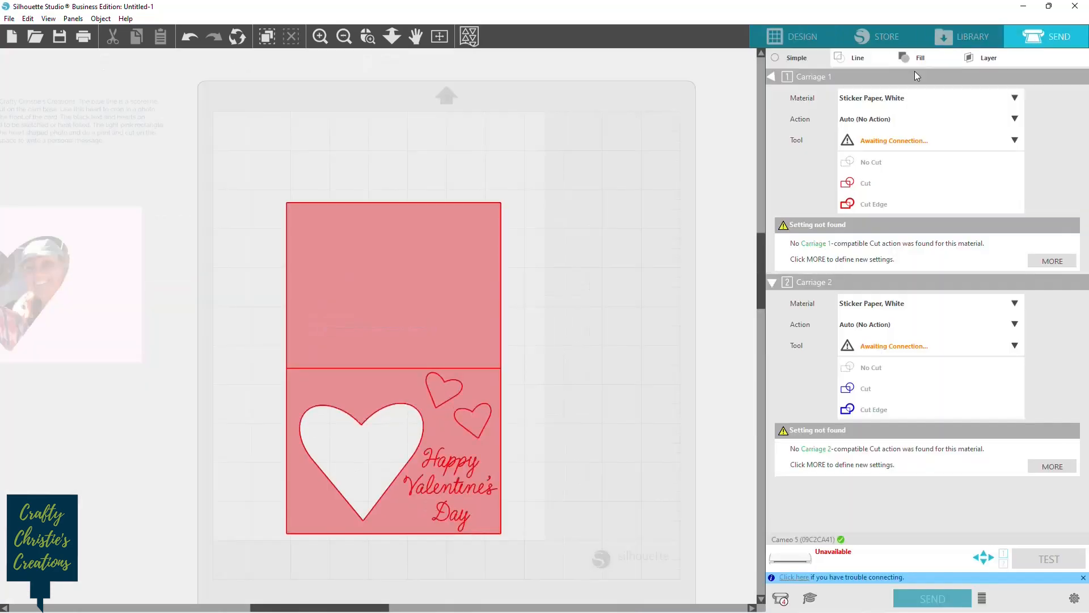
Organise the cut settings by line colour, enable the no-colour lines, and set them to Cardstock, Textured - Heavy (80lb) with the Cut action.
{"action": "left_click", "coordinate": [856, 58]}
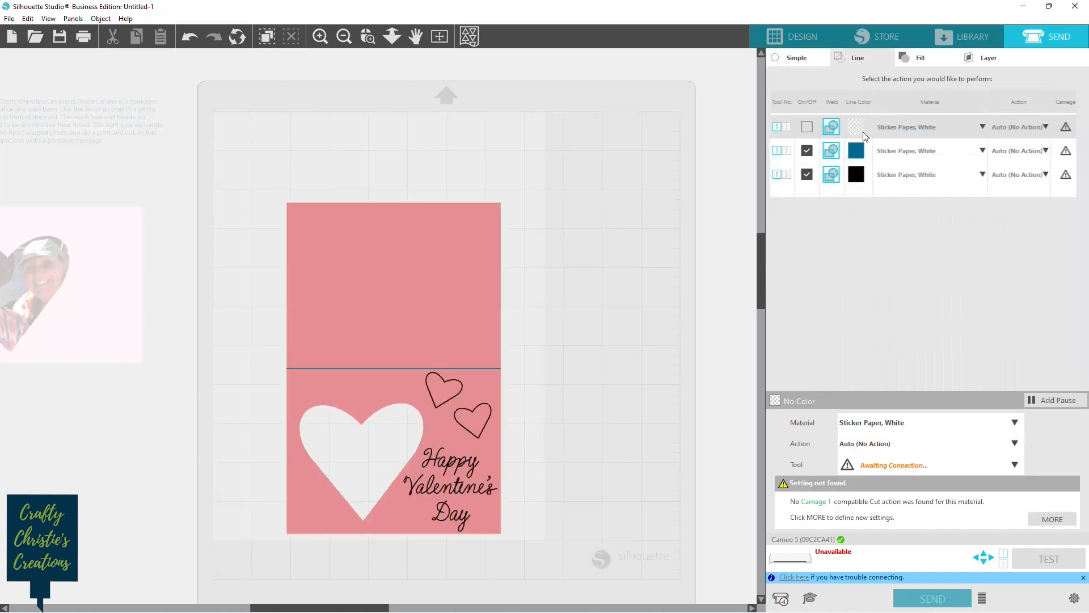
{"action": "left_click", "coordinate": [807, 128]}
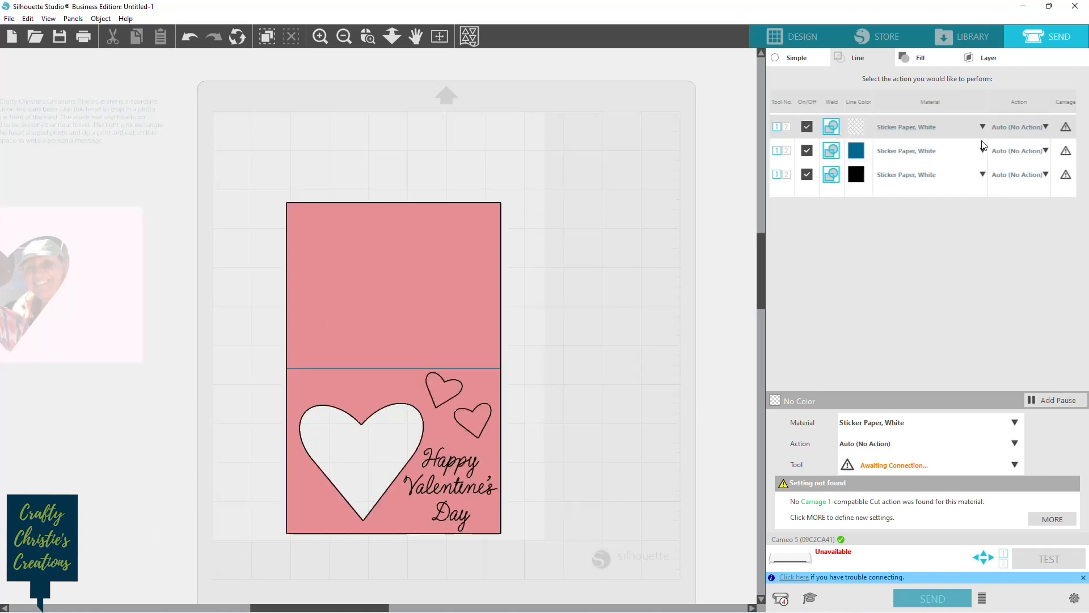
{"action": "left_click", "coordinate": [980, 126]}
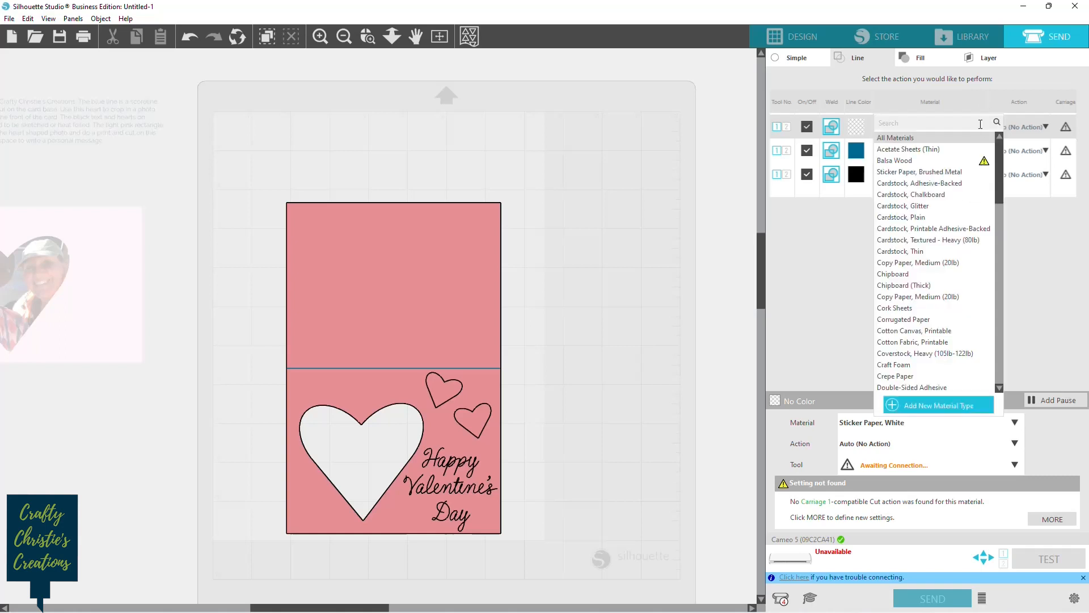
{"action": "left_click", "coordinate": [965, 240]}
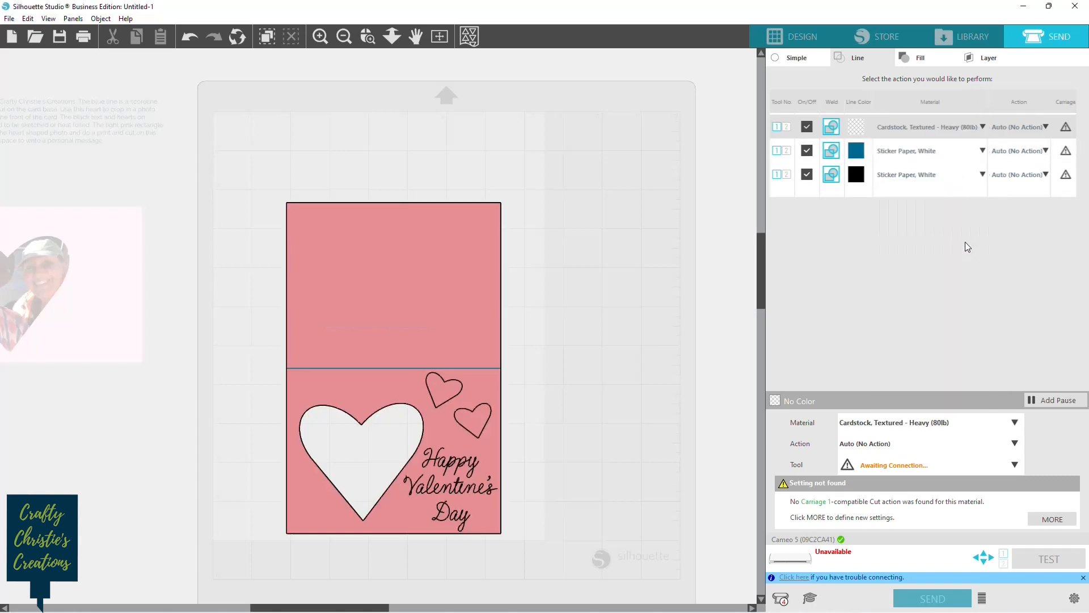
{"action": "left_click", "coordinate": [1046, 126]}
{"action": "left_click", "coordinate": [1025, 141]}
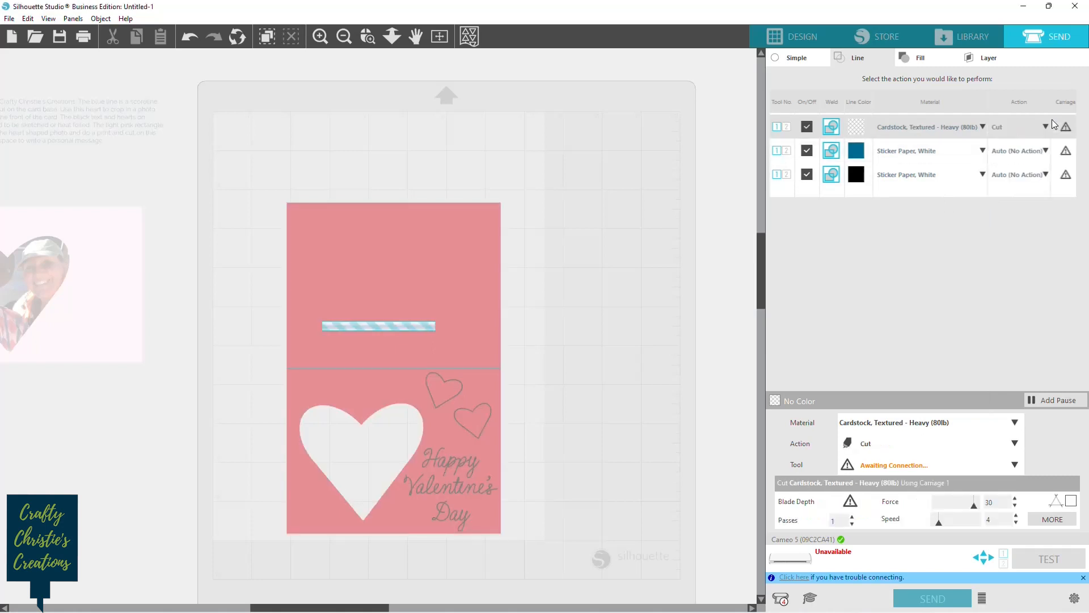
Set the blue fold line to Cardstock, Textured - Heavy (80lb) with the Score action.
{"action": "left_click", "coordinate": [981, 151]}
{"action": "left_click", "coordinate": [974, 264]}
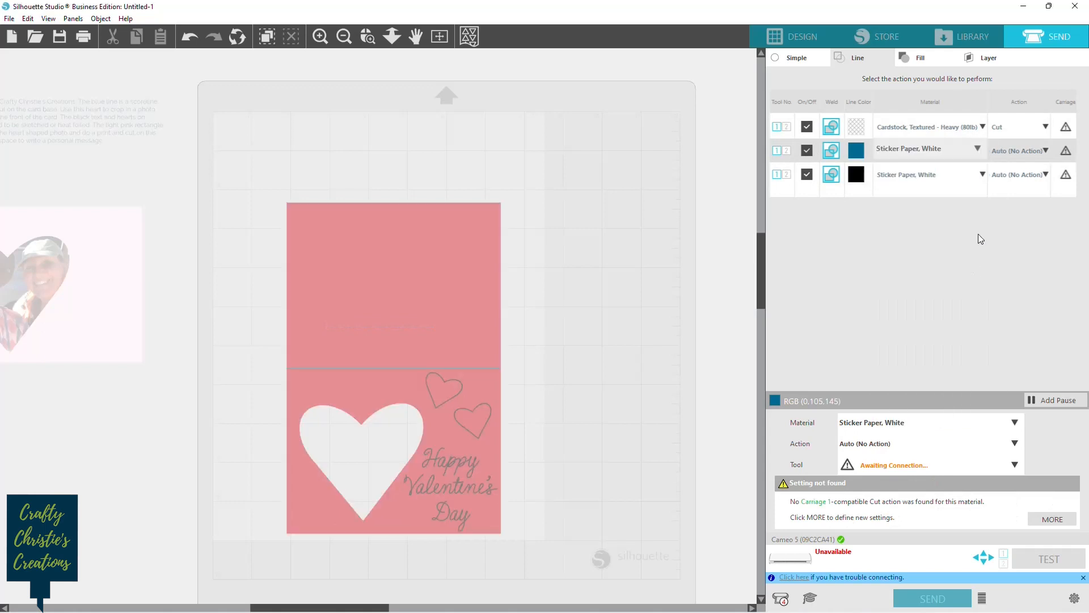
{"action": "left_click", "coordinate": [1046, 151]}
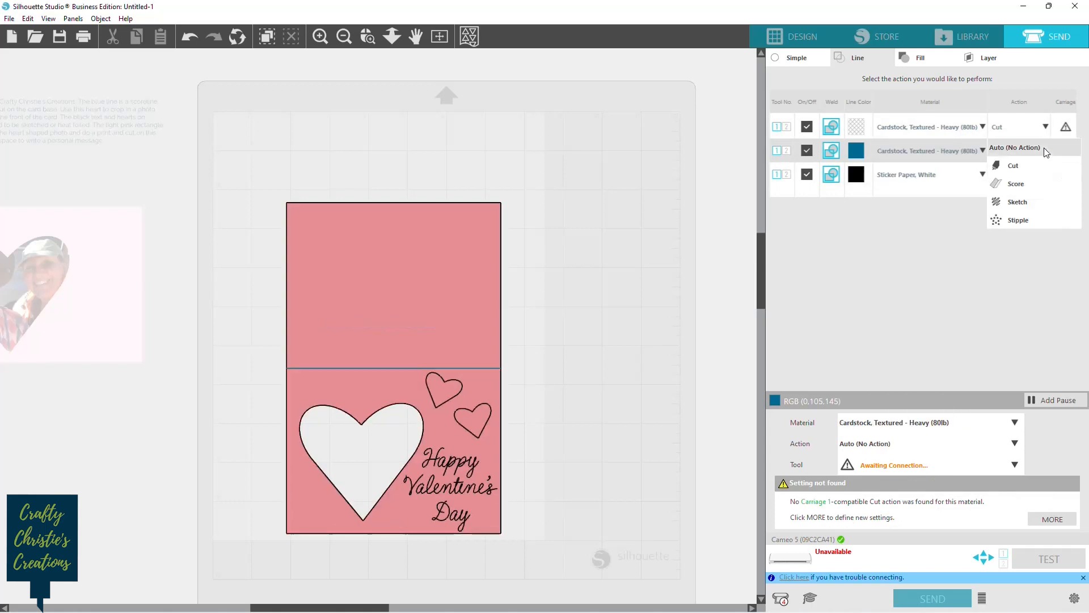
{"action": "left_click", "coordinate": [1015, 184]}
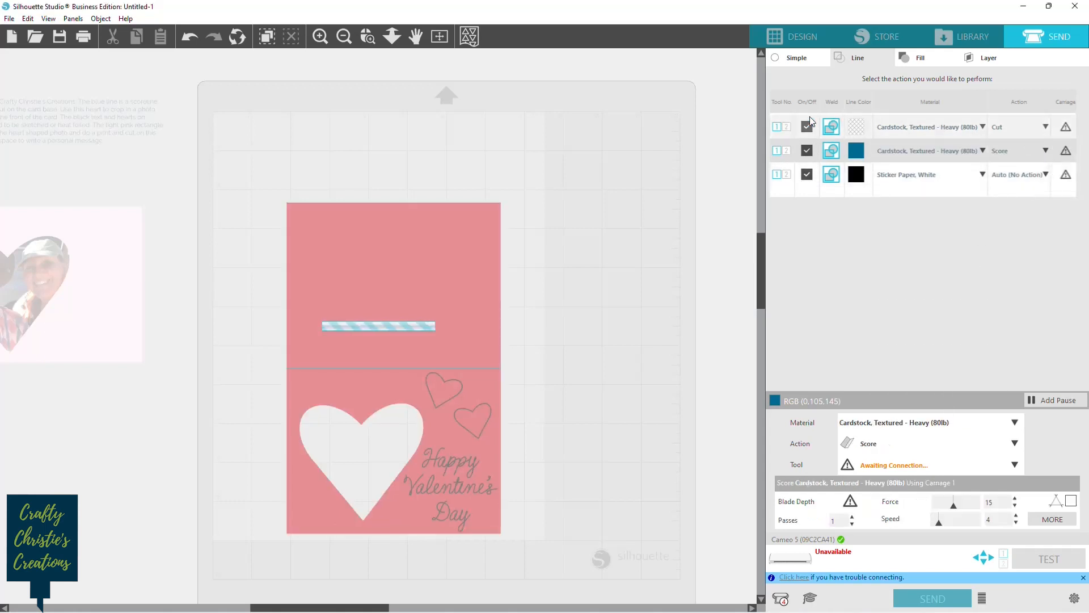
Assign the black lines to tool 2 with the Cardstock 80lb - Heat Pen material and the Foil action.
{"action": "left_click", "coordinate": [787, 177]}
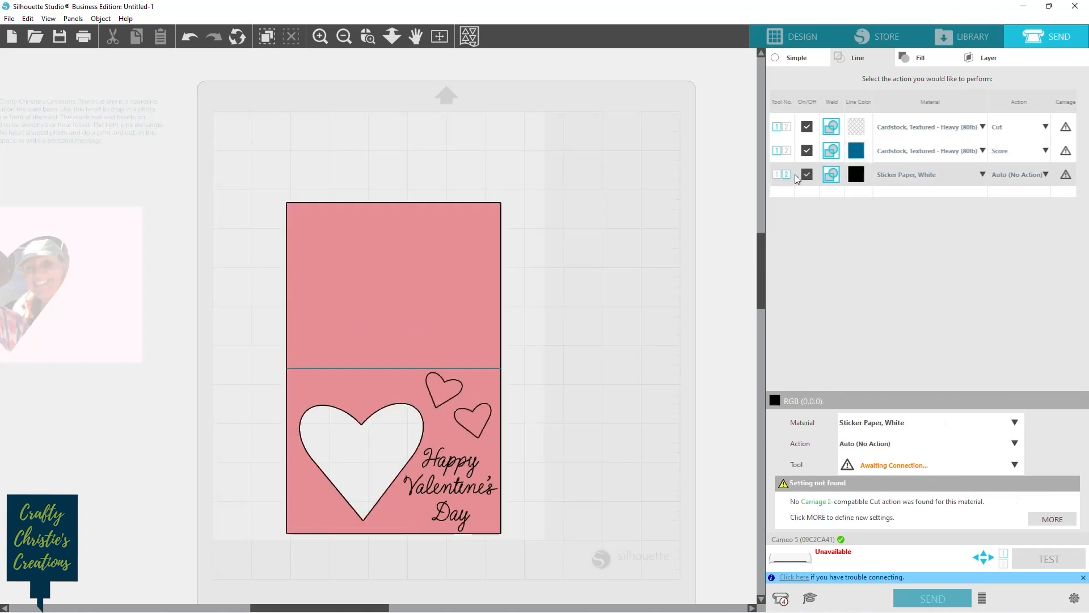
{"action": "left_click", "coordinate": [982, 176]}
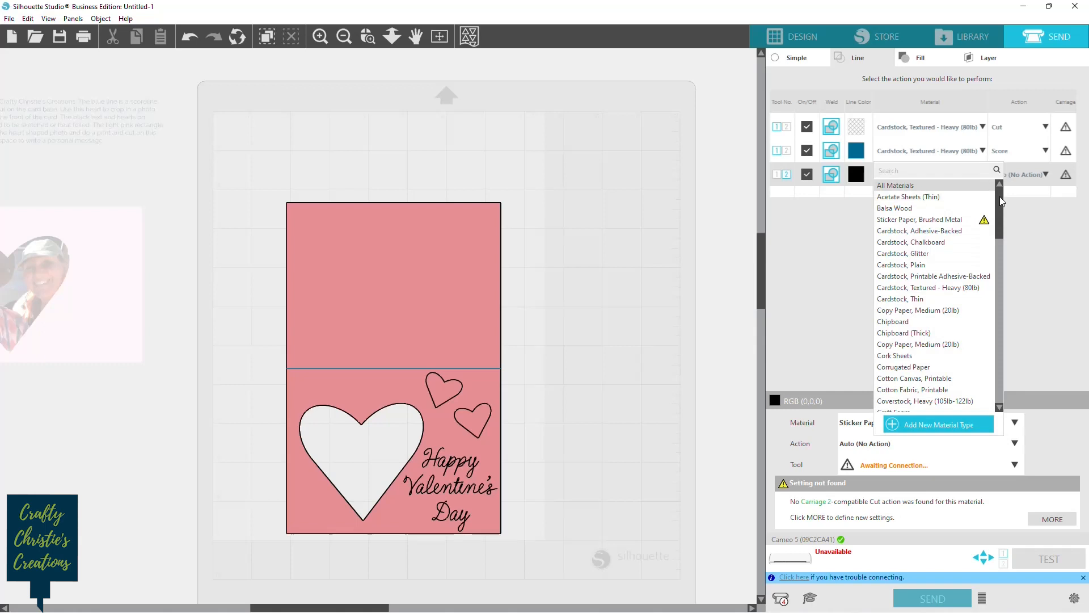
{"action": "left_click_drag", "start_coordinate": [1000, 197], "coordinate": [1002, 380]}
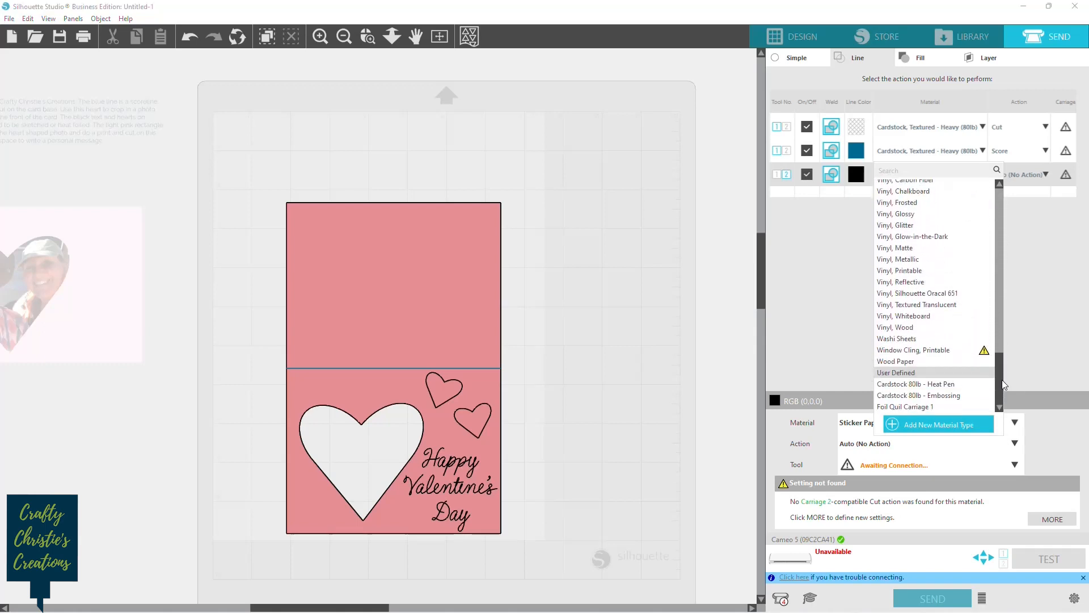
{"action": "left_click", "coordinate": [958, 386]}
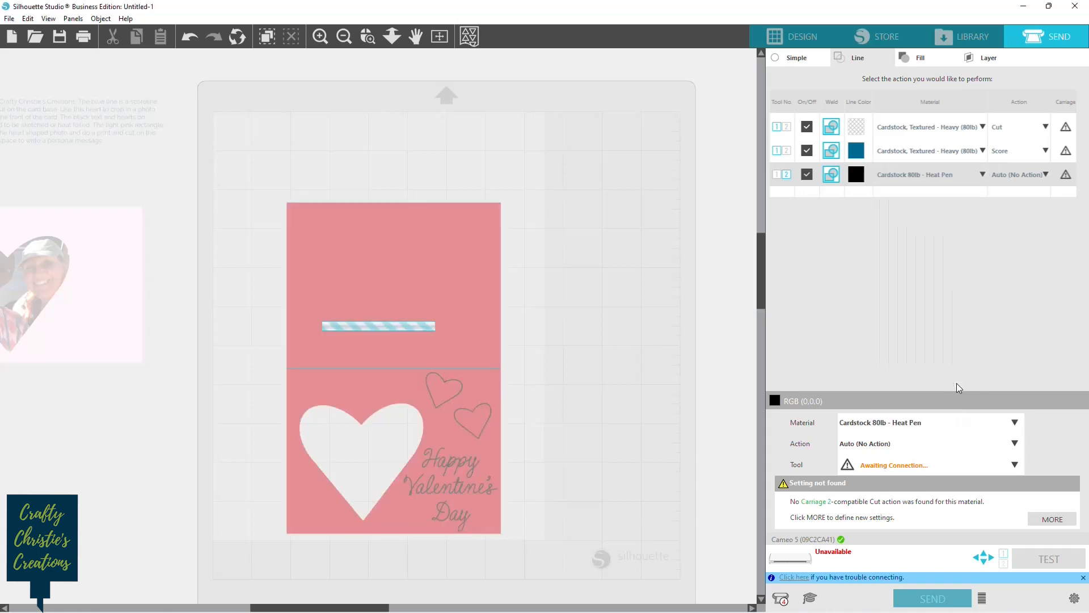
{"action": "left_click", "coordinate": [1045, 173]}
{"action": "left_click", "coordinate": [1014, 190]}
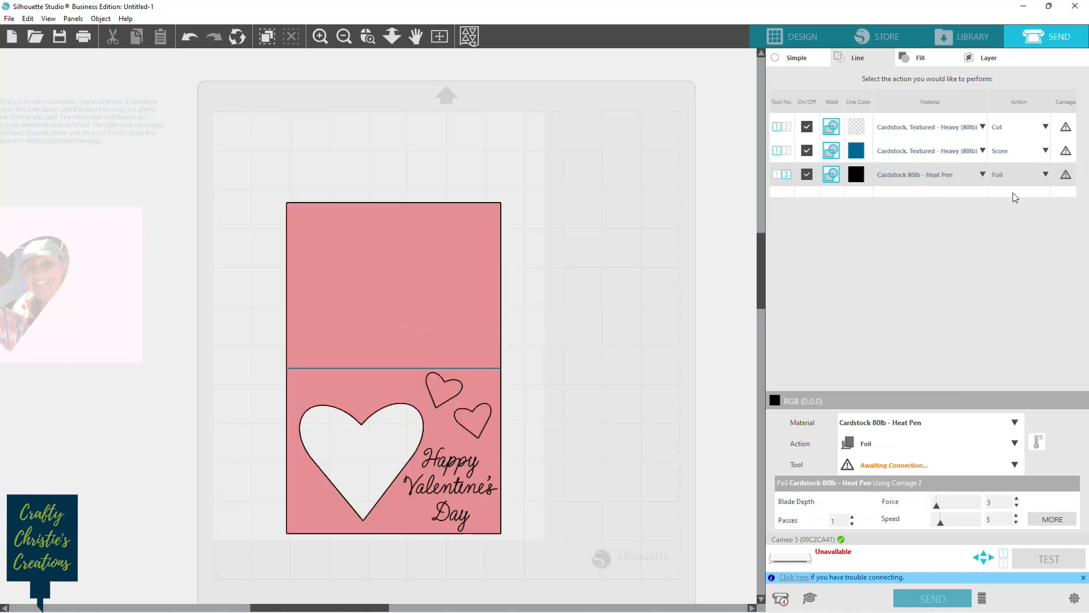